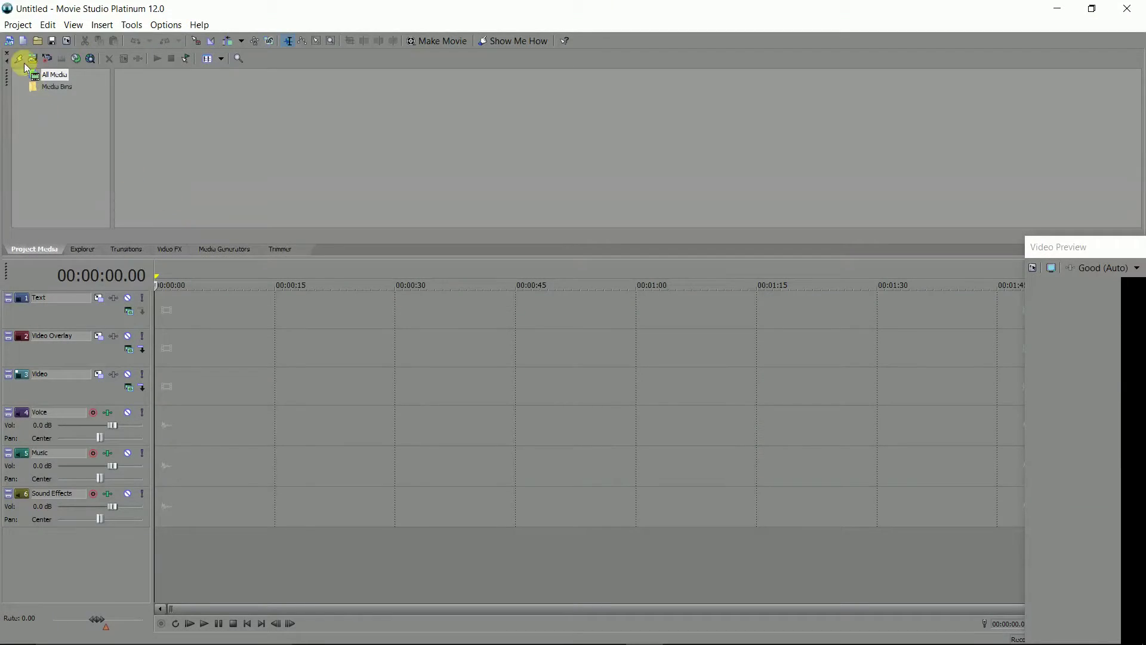
Step: Create a new project named Ultimate Rendering.vf from the Project menu
{"action": "left_click", "coordinate": [17, 25]}
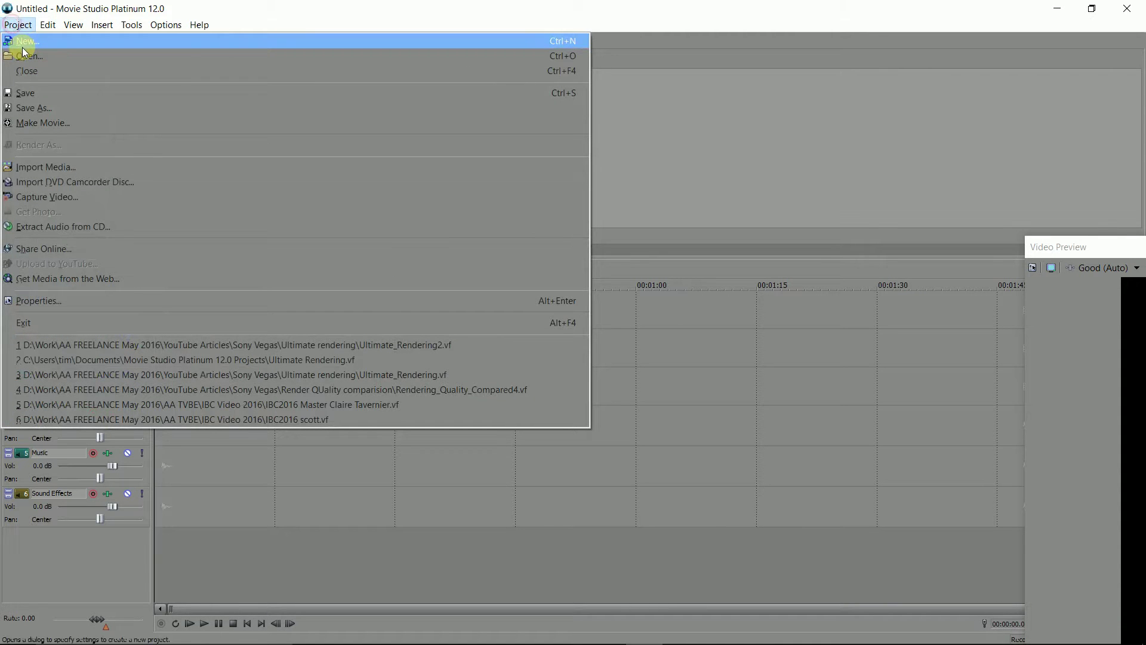
{"action": "left_click", "coordinate": [23, 47]}
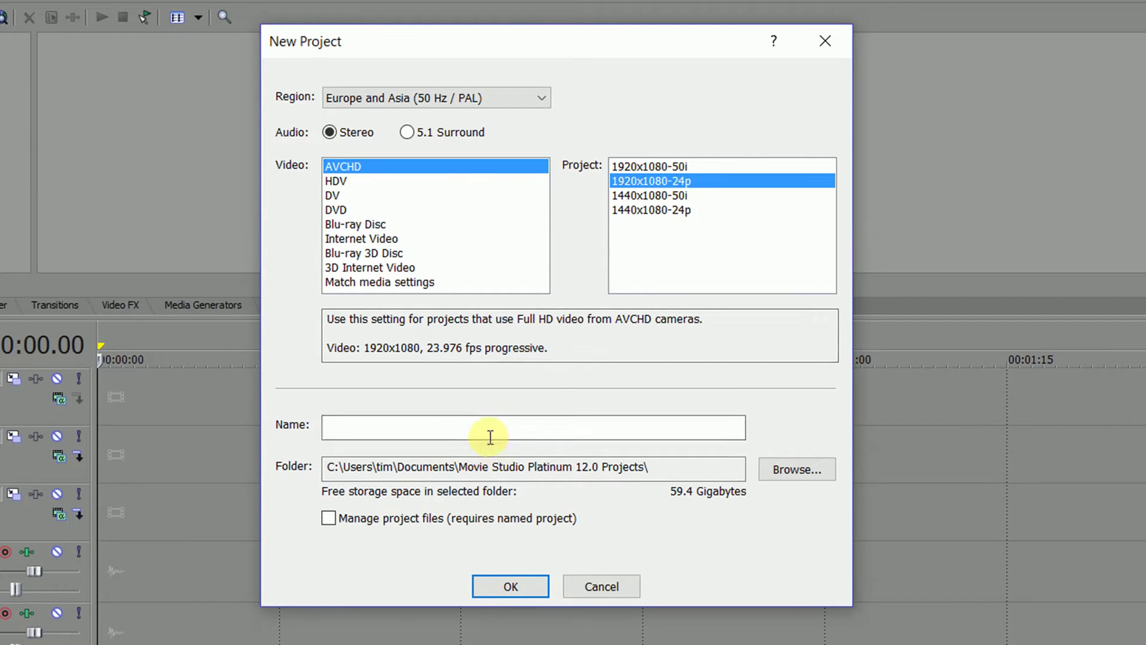
{"action": "left_click", "coordinate": [490, 438]}
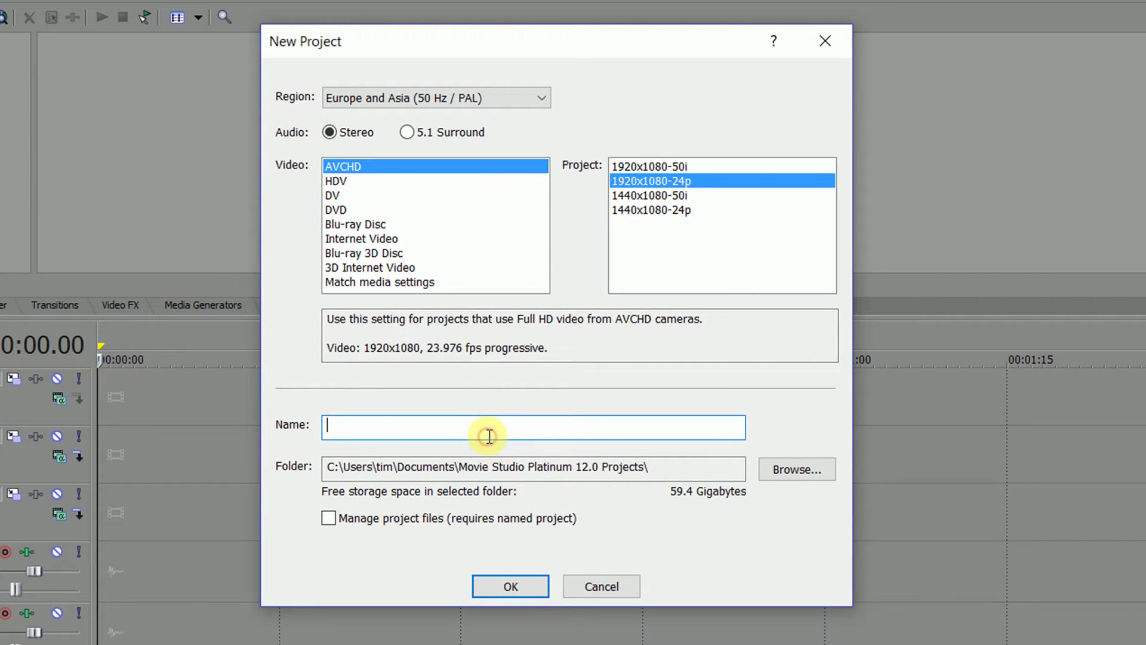
{"action": "type", "text": "U"}
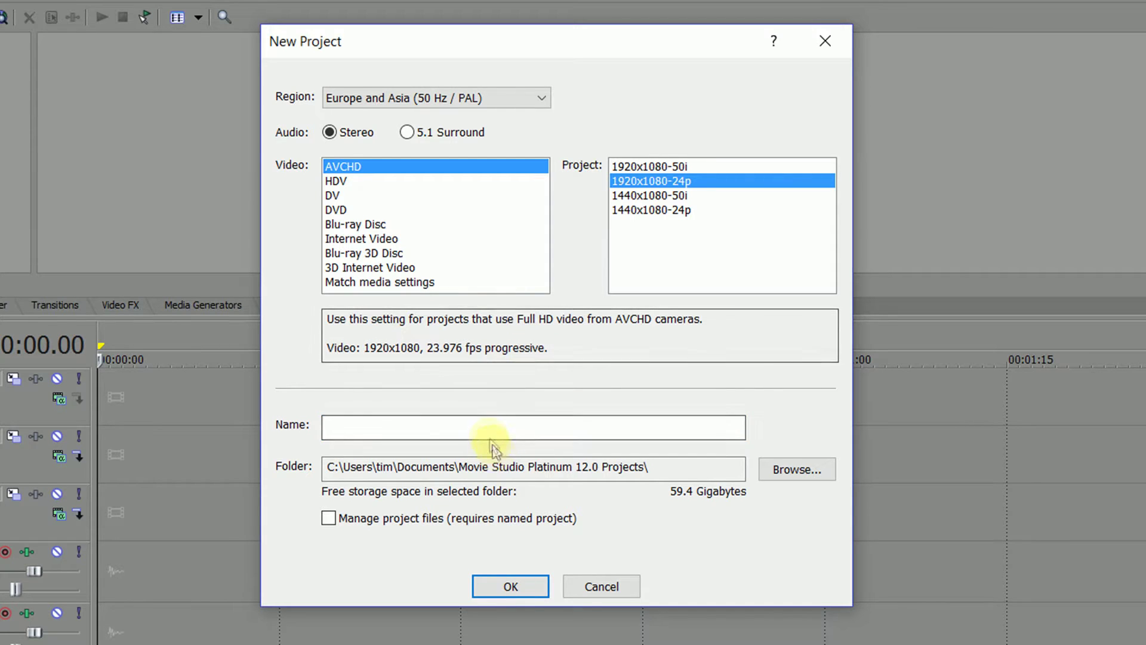
{"action": "left_click", "coordinate": [489, 438]}
{"action": "type", "text": "Ul"}
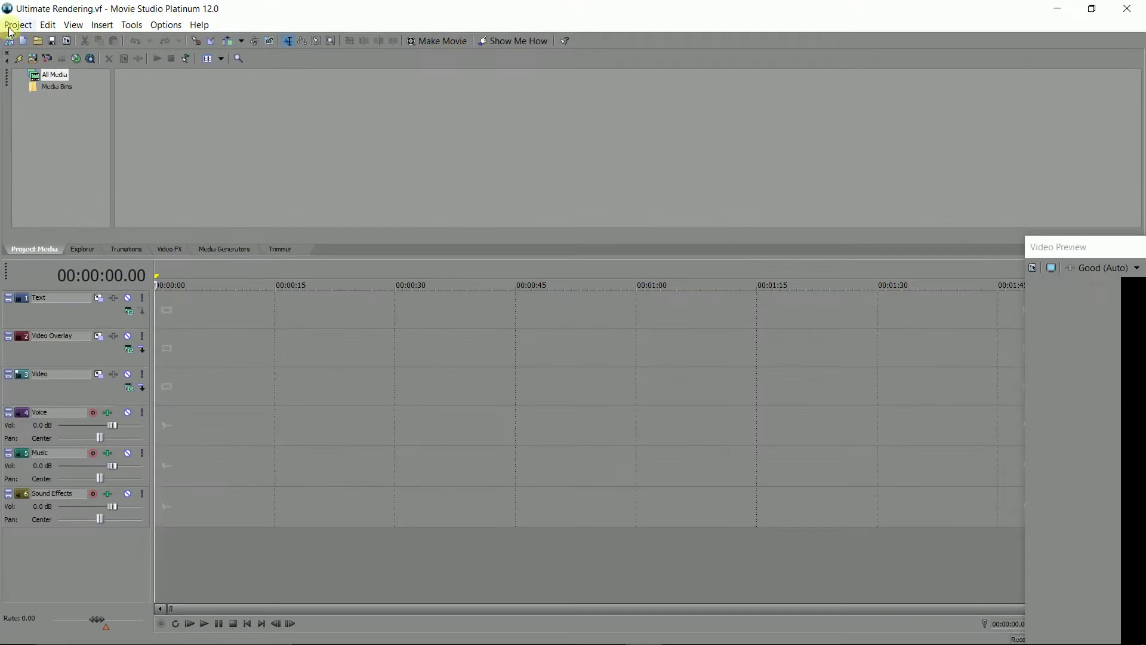
{"action": "left_click", "coordinate": [18, 26]}
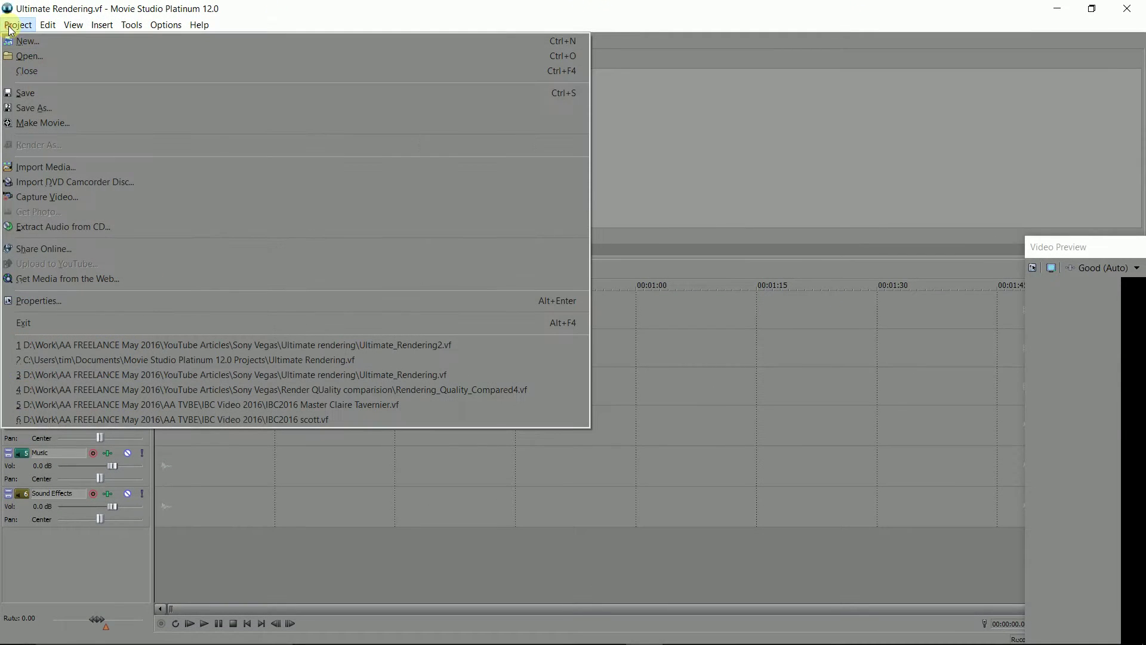
Step: Set the project frame rate to 25.000 (PAL) and rendering quality to Best
{"action": "left_click", "coordinate": [60, 302]}
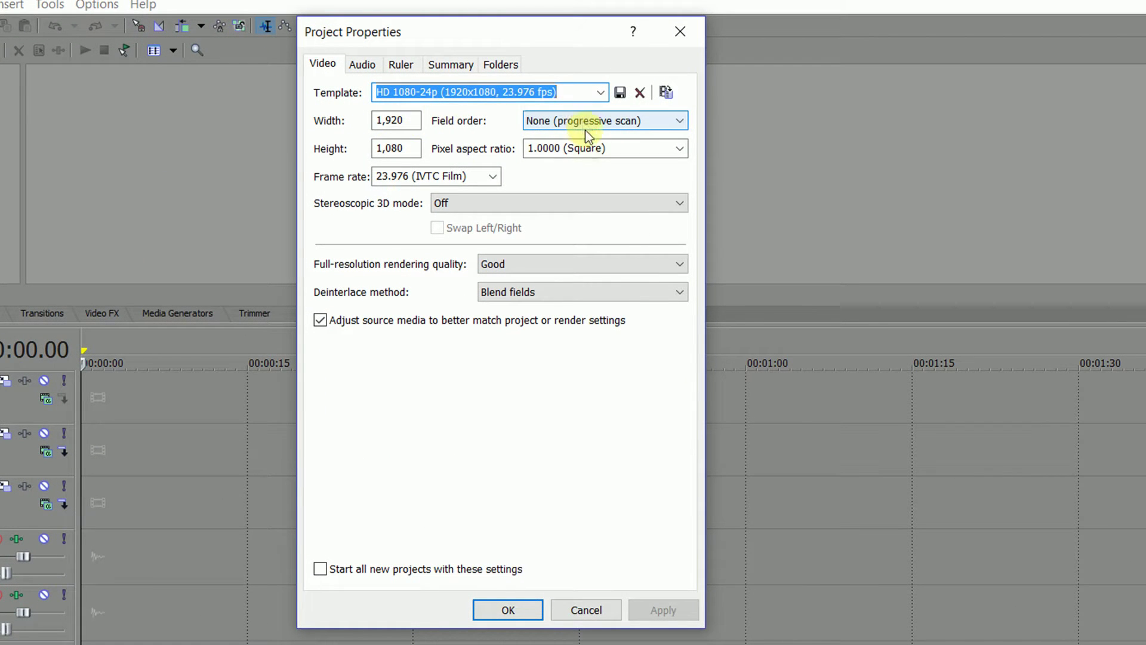
{"action": "left_click", "coordinate": [493, 177]}
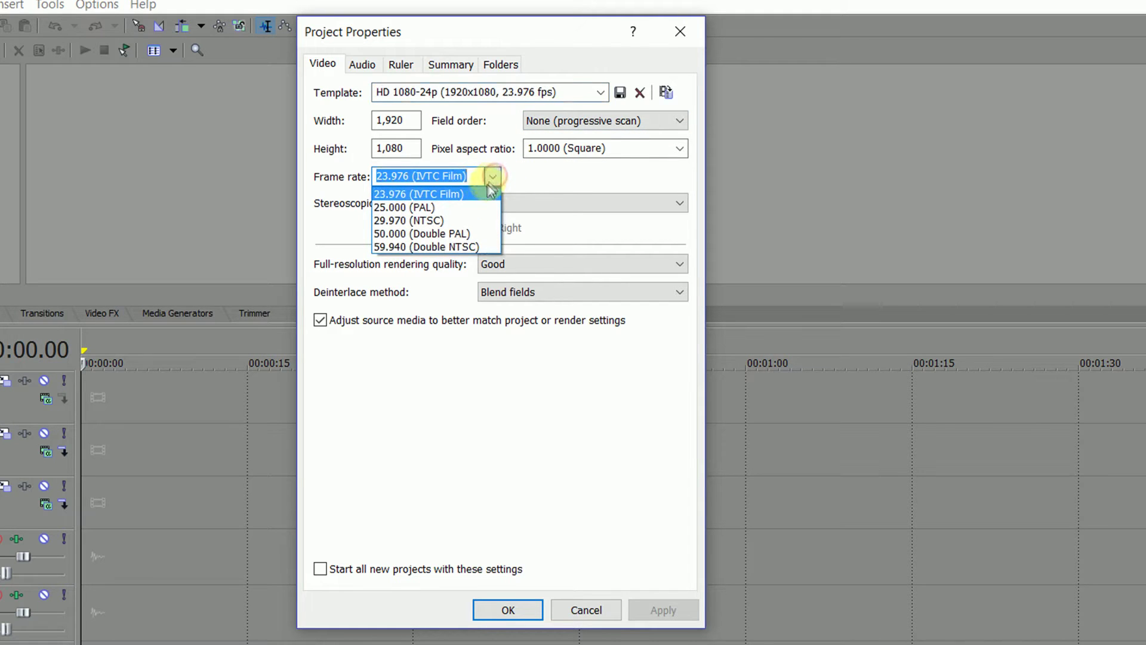
{"action": "left_click", "coordinate": [473, 206]}
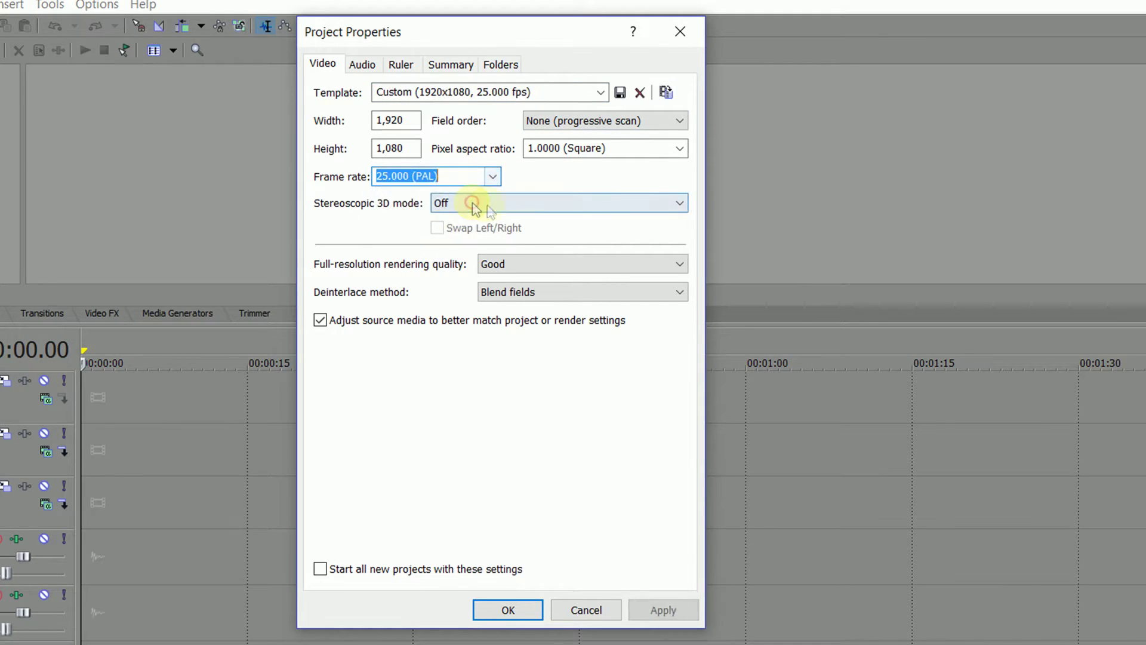
{"action": "left_click", "coordinate": [680, 266]}
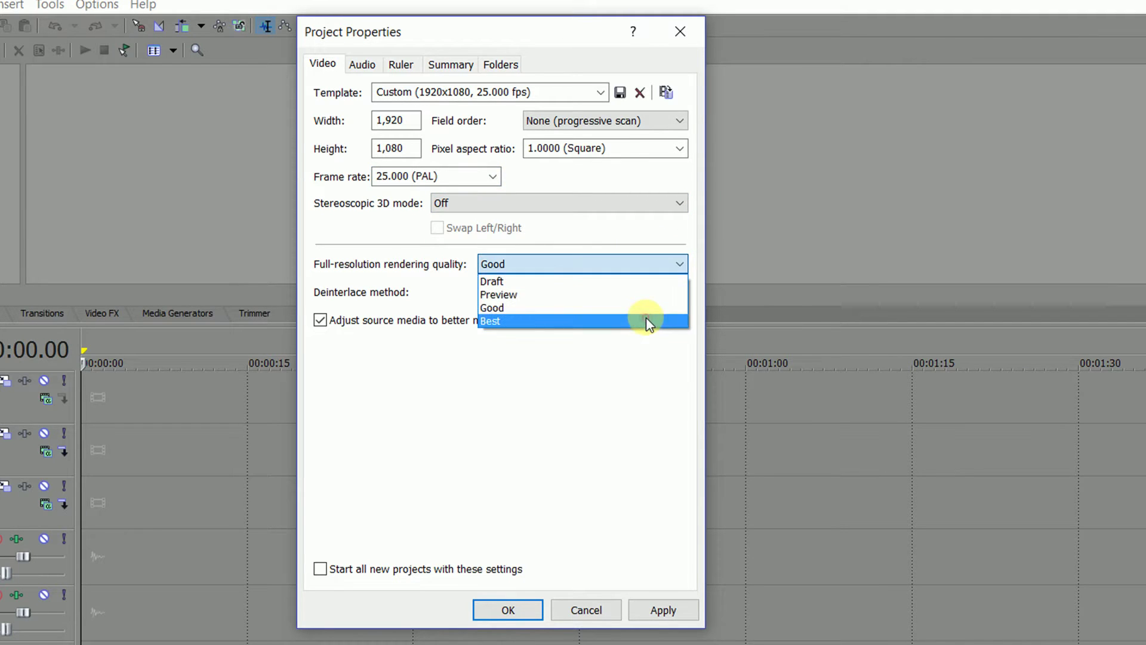
{"action": "left_click", "coordinate": [645, 321]}
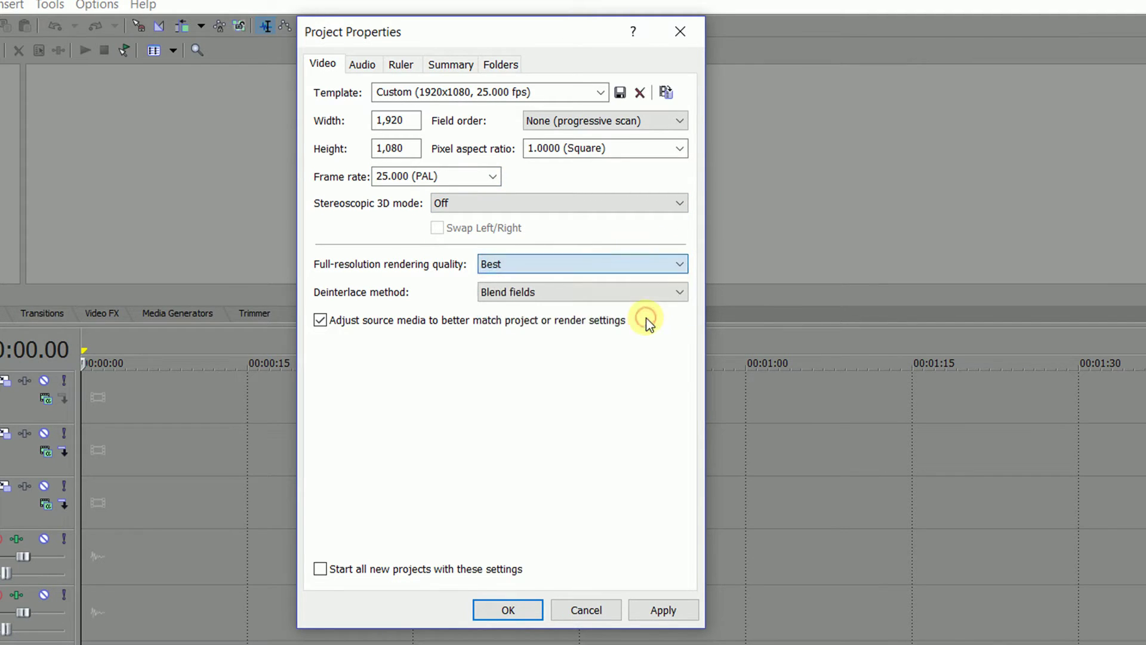
Step: Save these project settings as the template 'HF1080p PAL Ultimate'
{"action": "triple_click", "coordinate": [535, 91]}
{"action": "type", "text": "HF1080"}
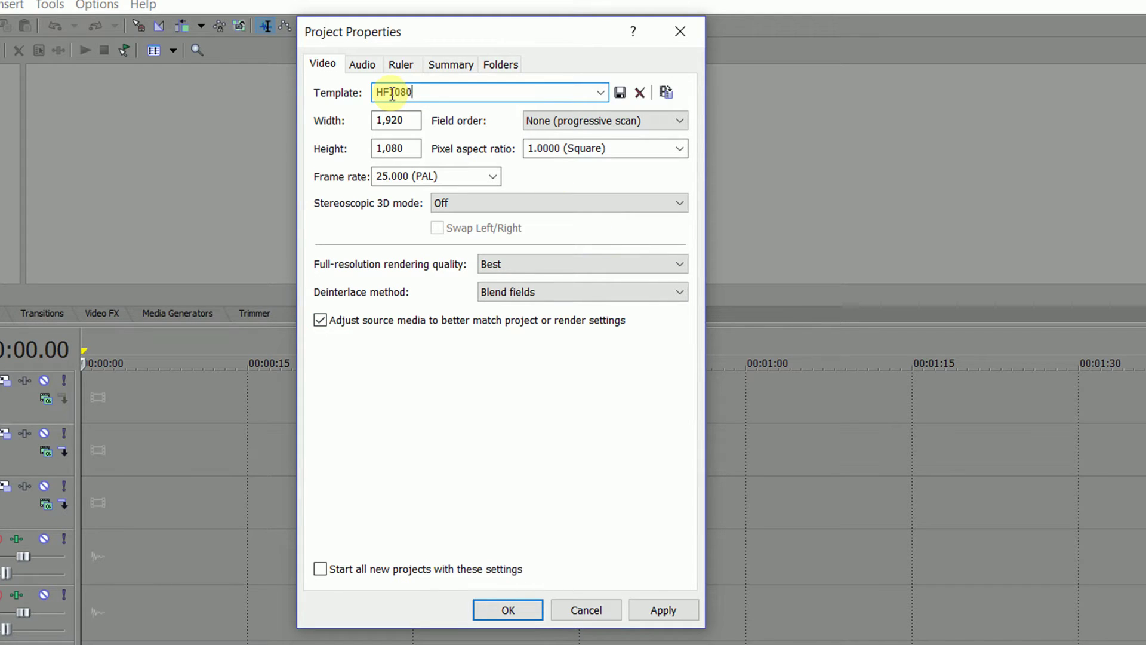
{"action": "type", "text": "p PAL Ultimate"}
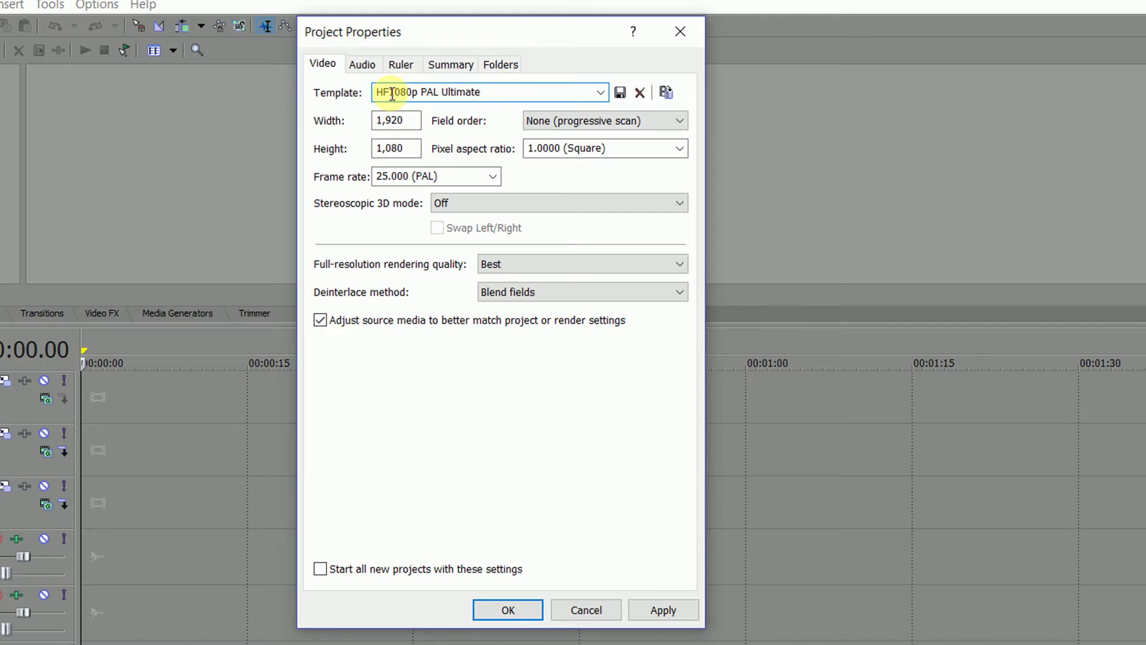
{"action": "left_click", "coordinate": [619, 92]}
Step: Make all new projects start with these settings, then apply and close Project Properties
{"action": "left_click", "coordinate": [362, 64]}
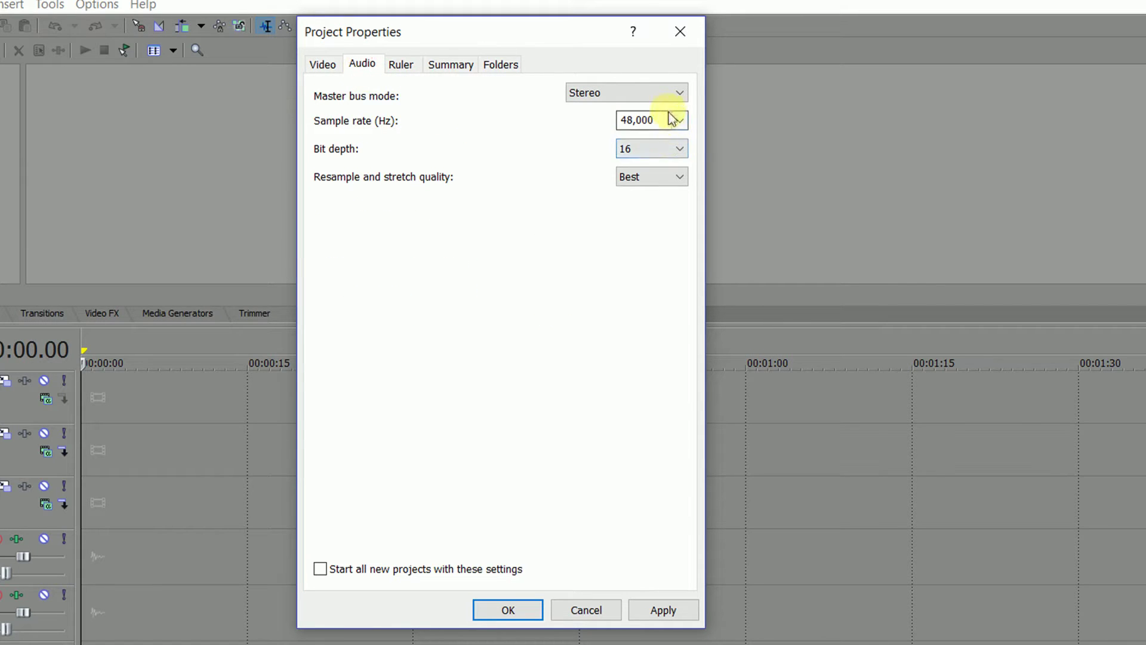
{"action": "left_click", "coordinate": [677, 612]}
{"action": "left_click", "coordinate": [322, 64]}
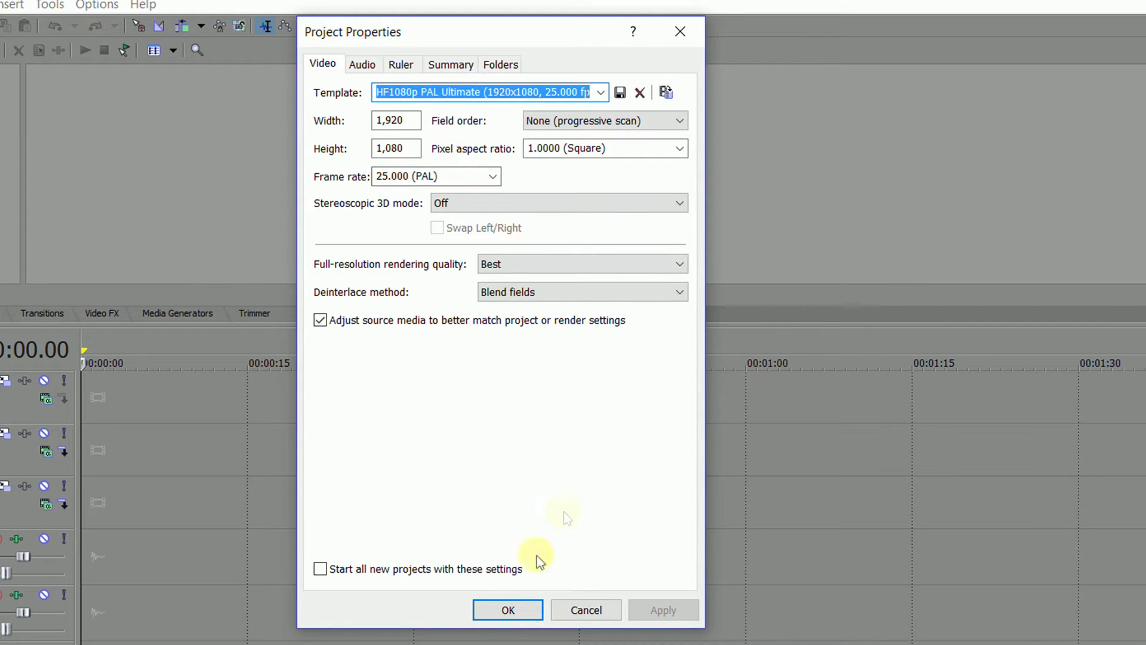
{"action": "left_click", "coordinate": [321, 568]}
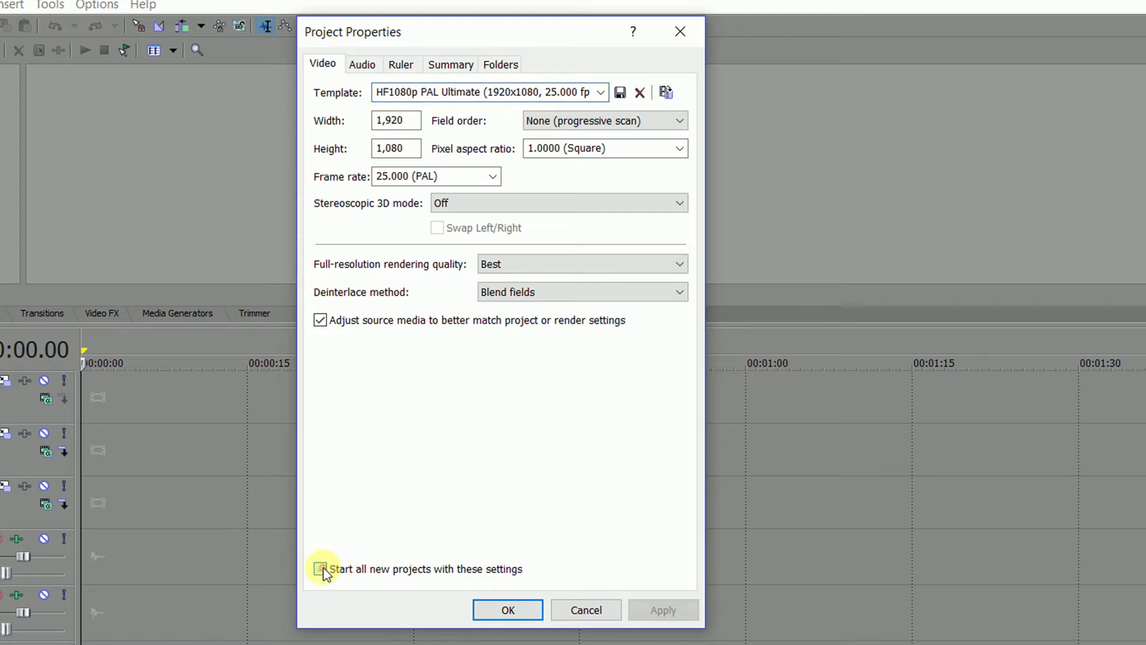
{"action": "left_click", "coordinate": [657, 609]}
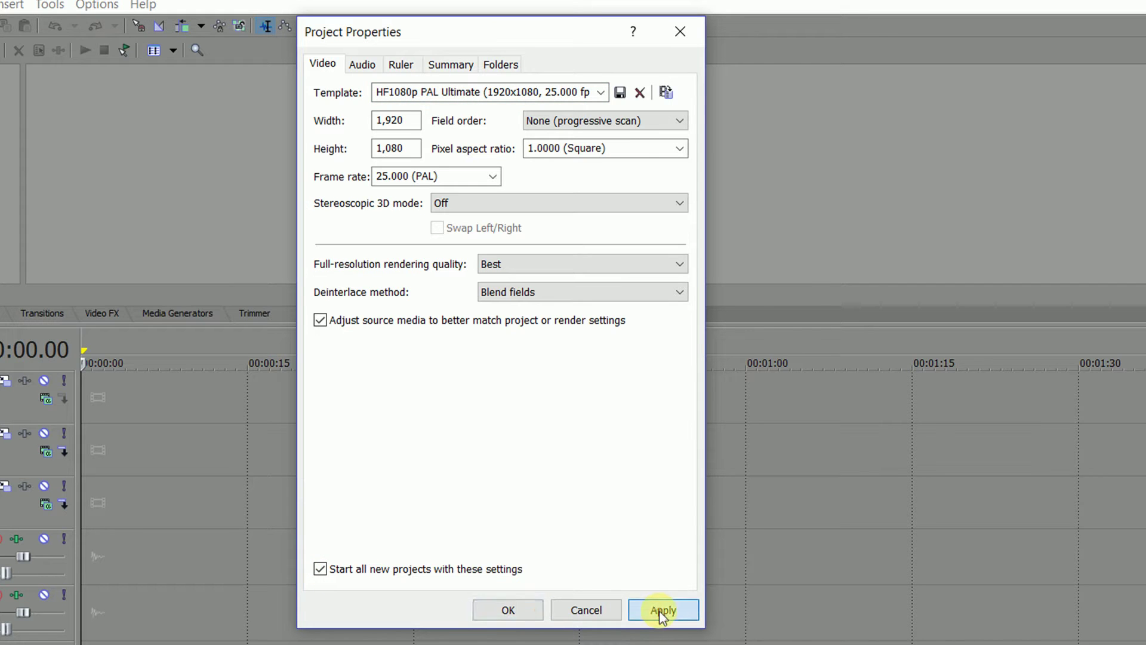
{"action": "left_click", "coordinate": [507, 610]}
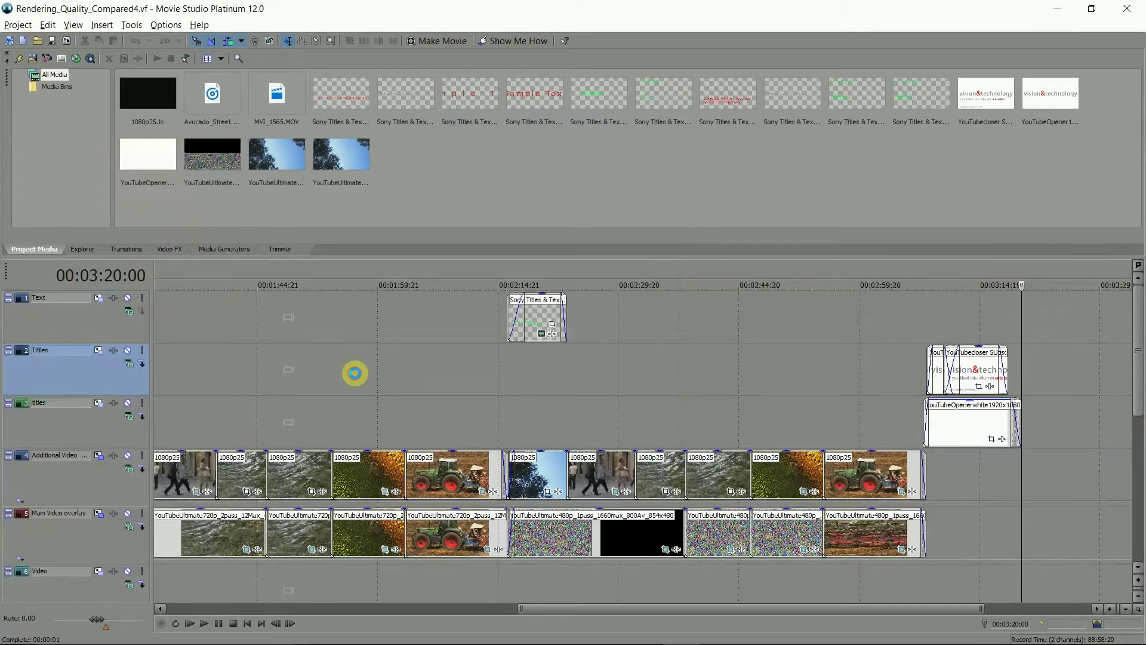
Step: Render as 'ultimate rendering setting.mp4' using Internet HD 1080p, and open Customize Template
{"action": "key", "text": "alt+p"}
{"action": "key", "text": "r"}
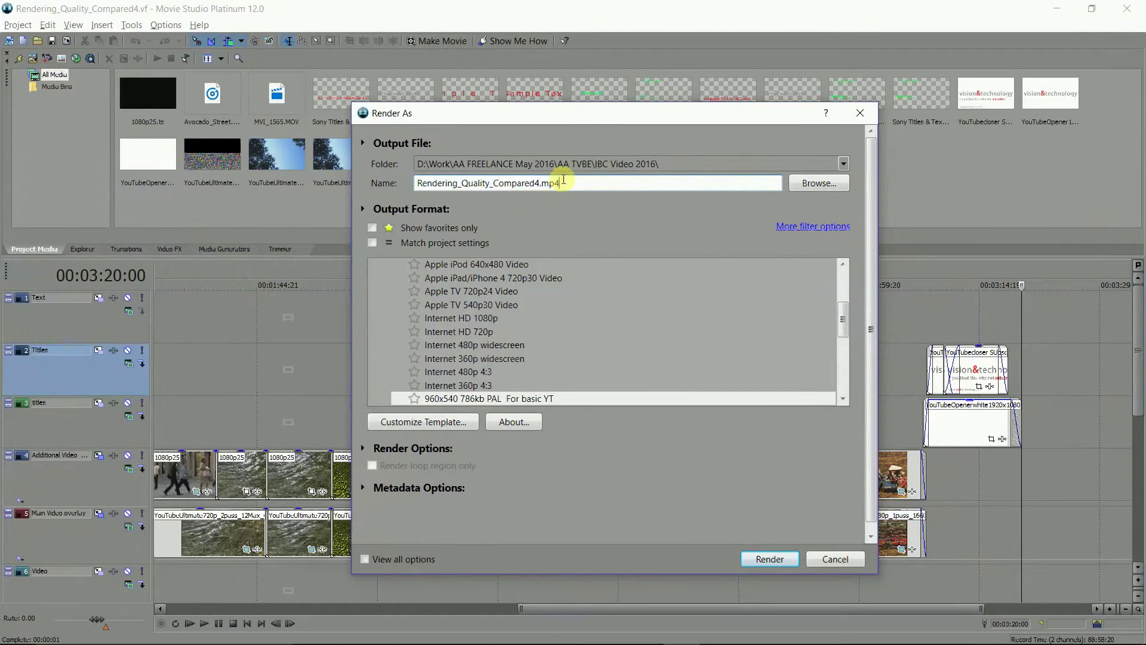
{"action": "type", "text": "ultimate rendering setting"}
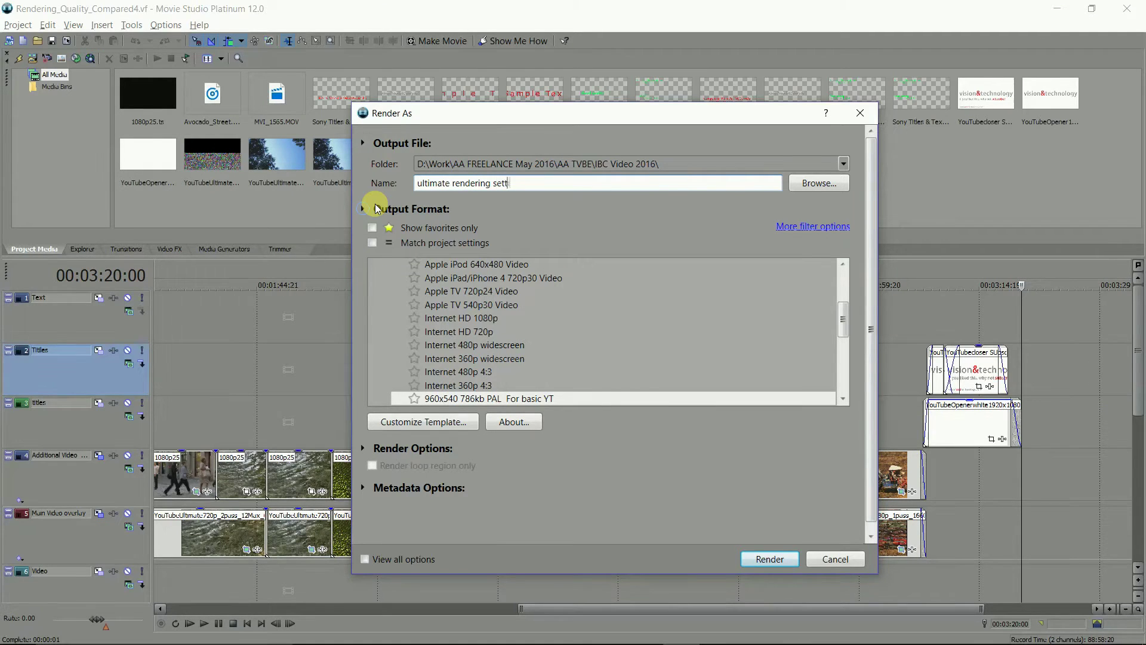
{"action": "left_click", "coordinate": [459, 321]}
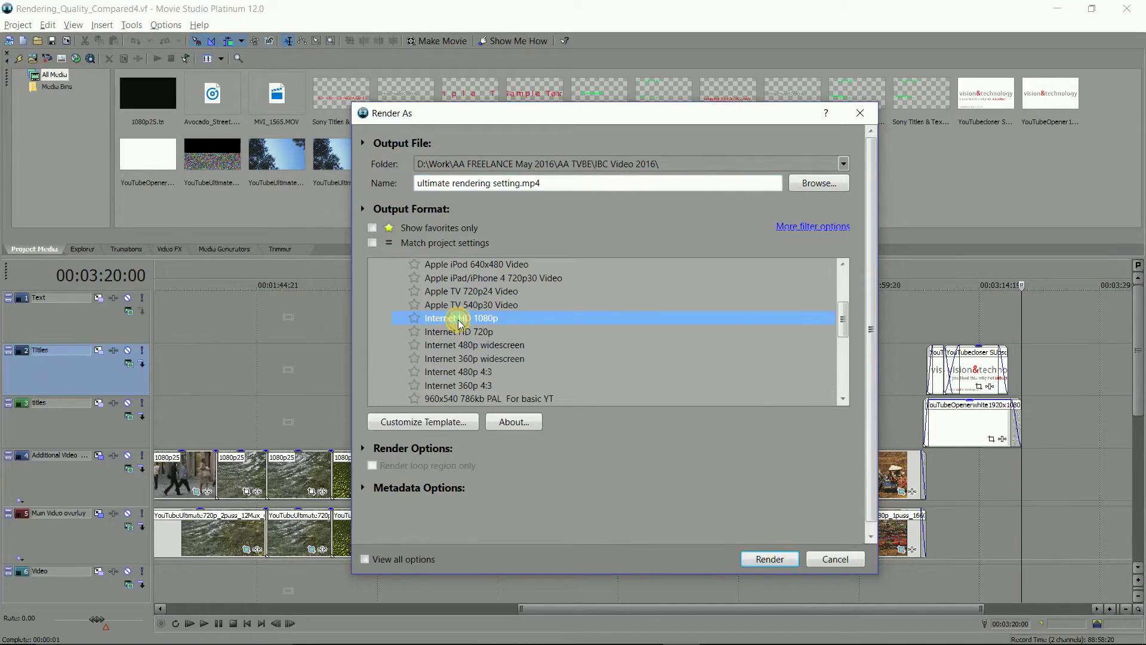
{"action": "left_click", "coordinate": [442, 427]}
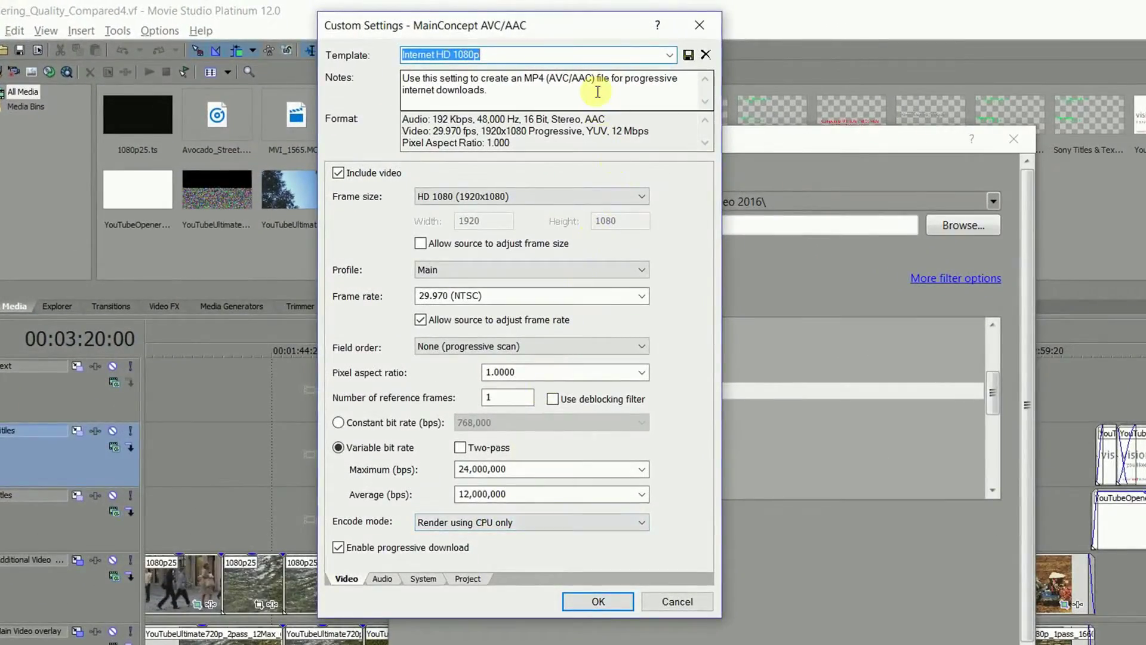
Step: Set the video profile to High and the frame rate to 25.000 (PAL)
{"action": "left_click", "coordinate": [639, 271]}
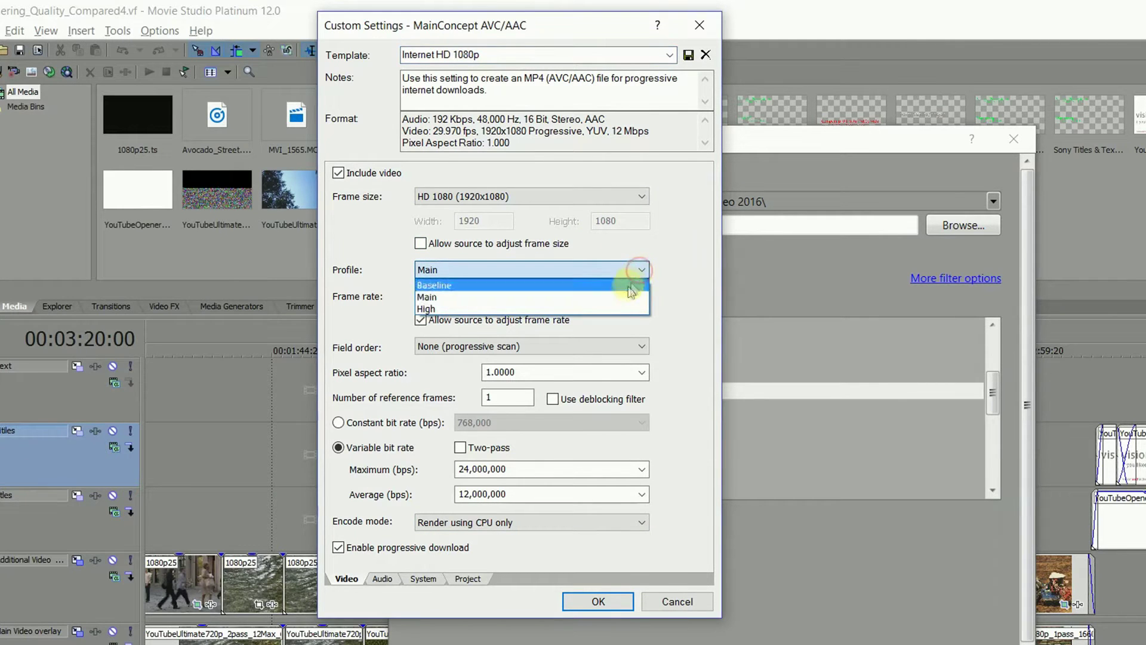
{"action": "left_click", "coordinate": [611, 309]}
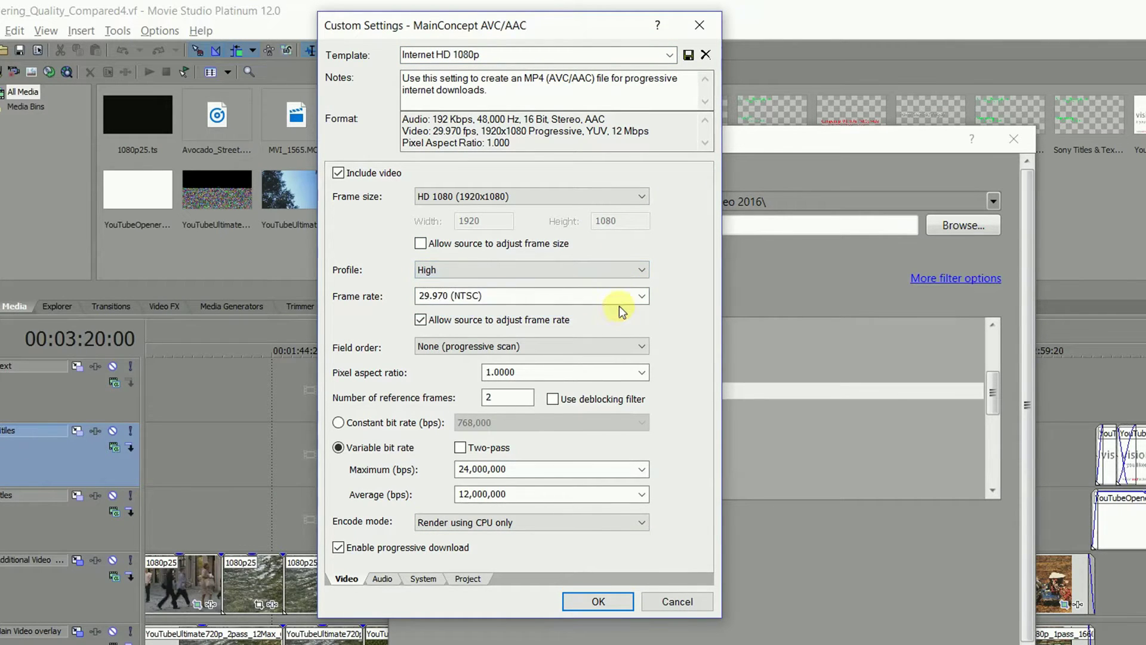
{"action": "left_click", "coordinate": [642, 296]}
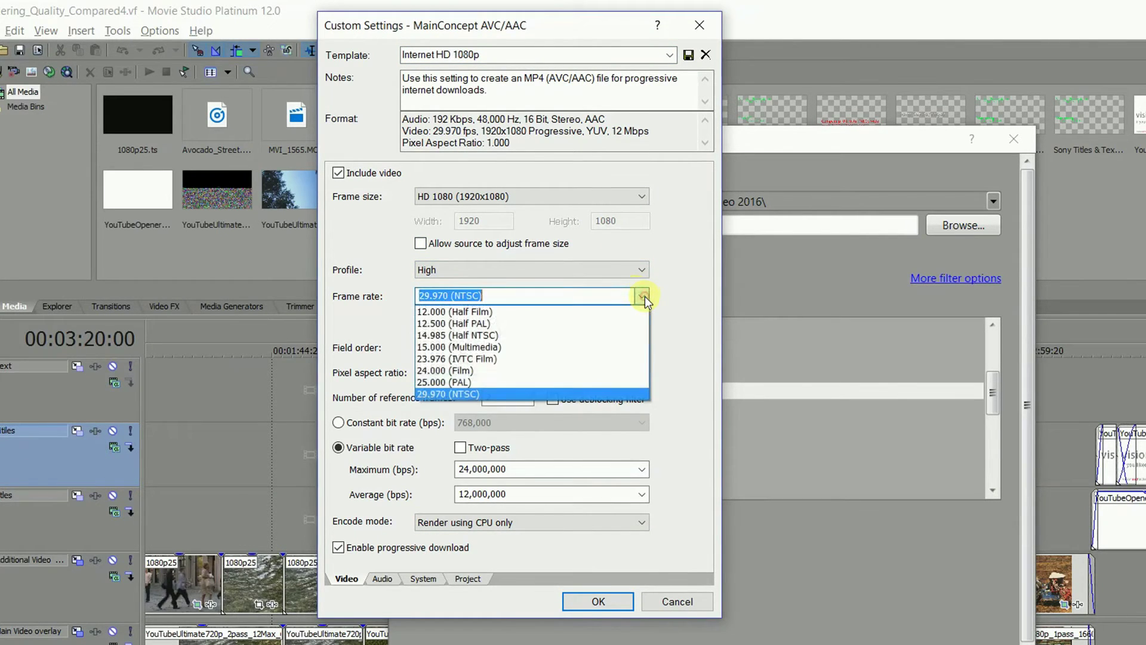
{"action": "left_click", "coordinate": [571, 381]}
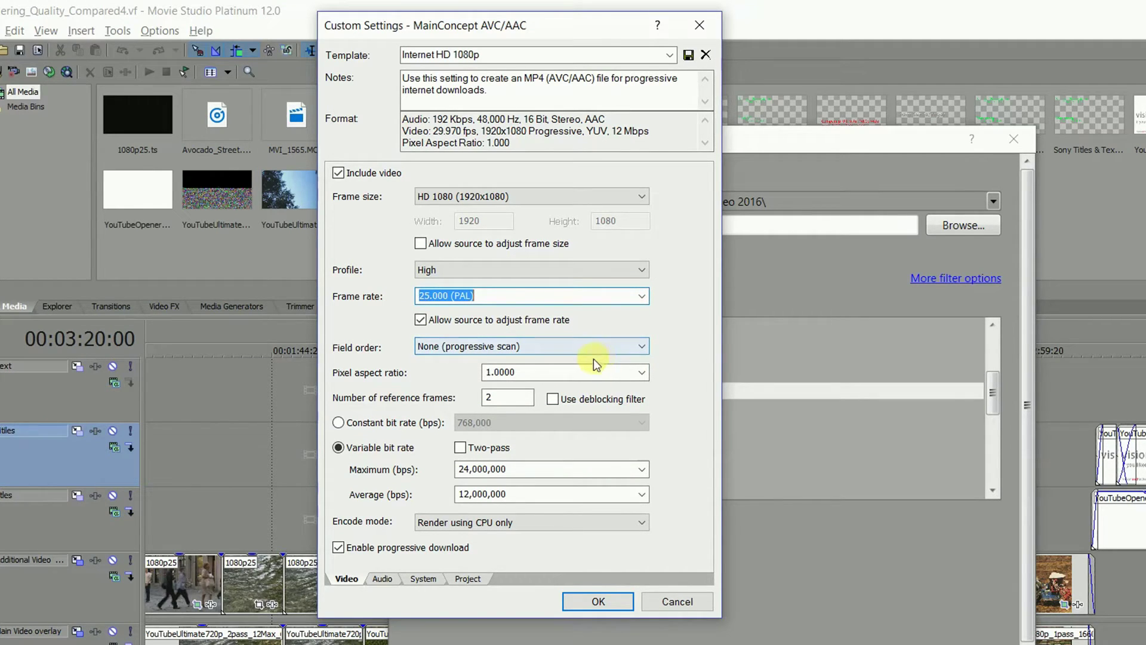
Step: Enable two-pass encoding with 24,000,000 maximum and 12,000,000 average bit rate
{"action": "left_click", "coordinate": [459, 447]}
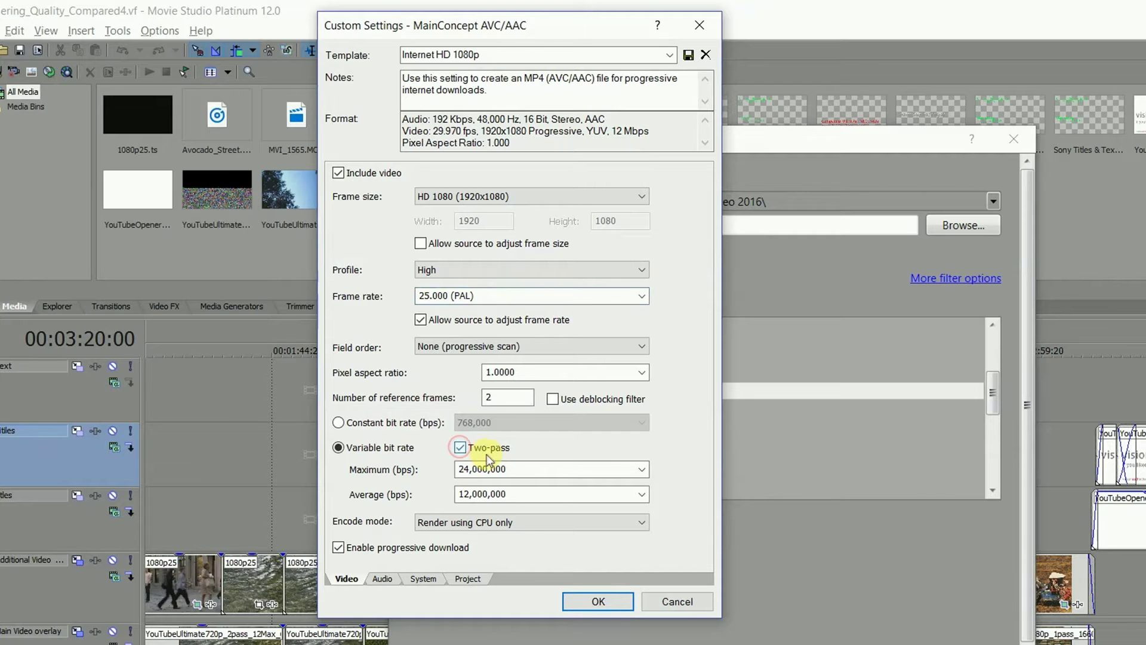
{"action": "left_click", "coordinate": [549, 471]}
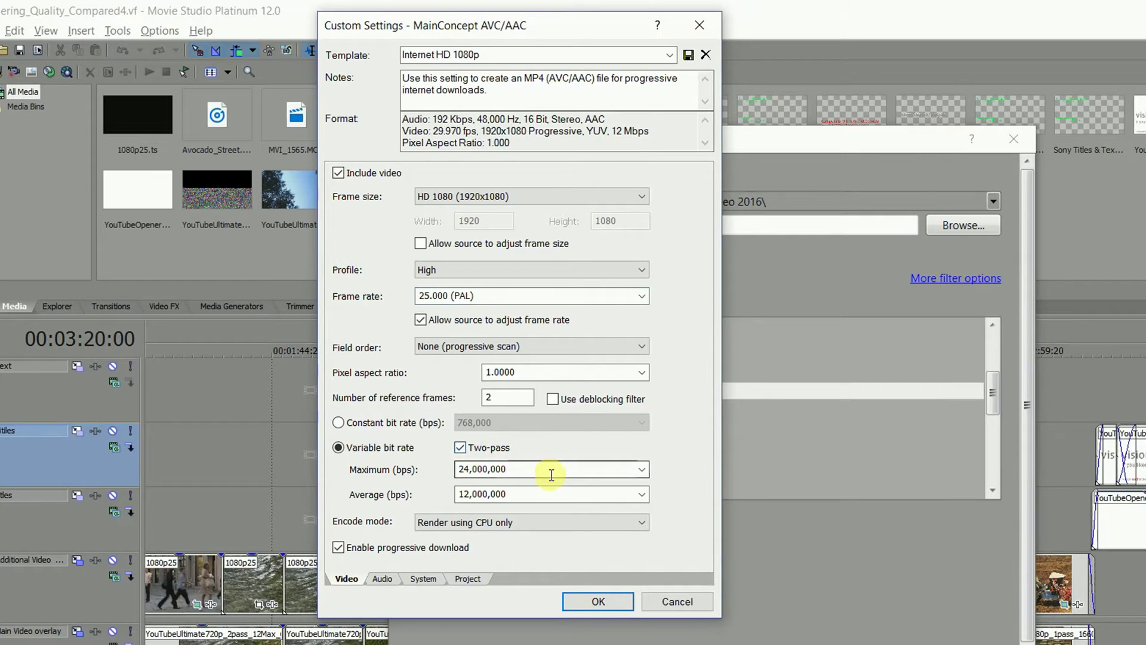
{"action": "left_click", "coordinate": [541, 494]}
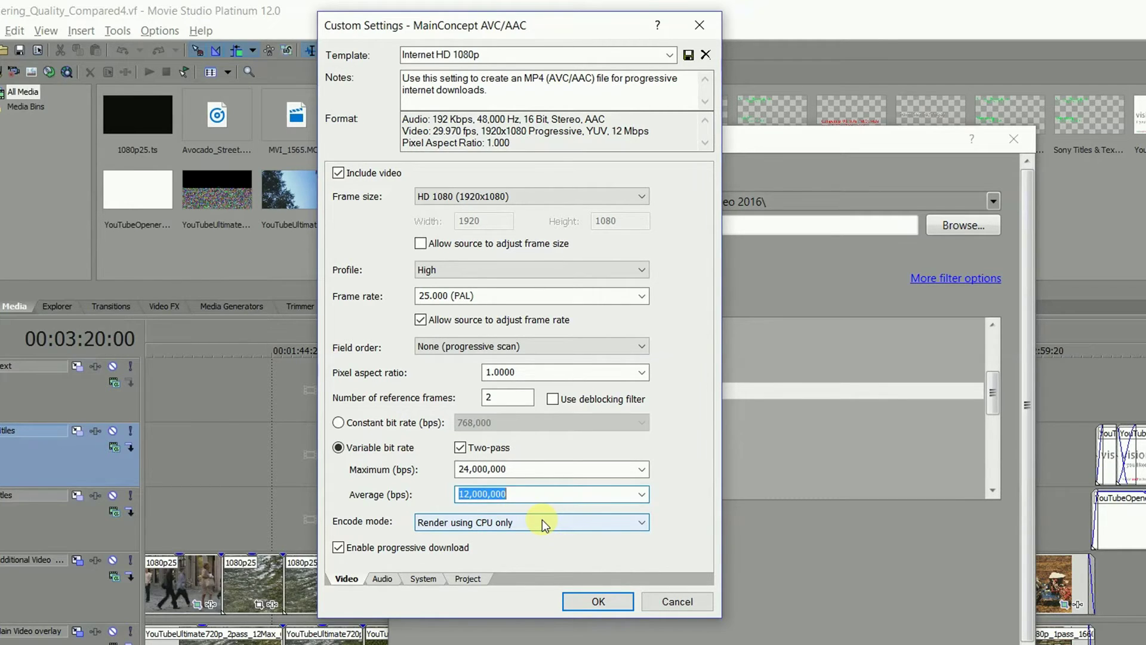
{"action": "left_click", "coordinate": [390, 579]}
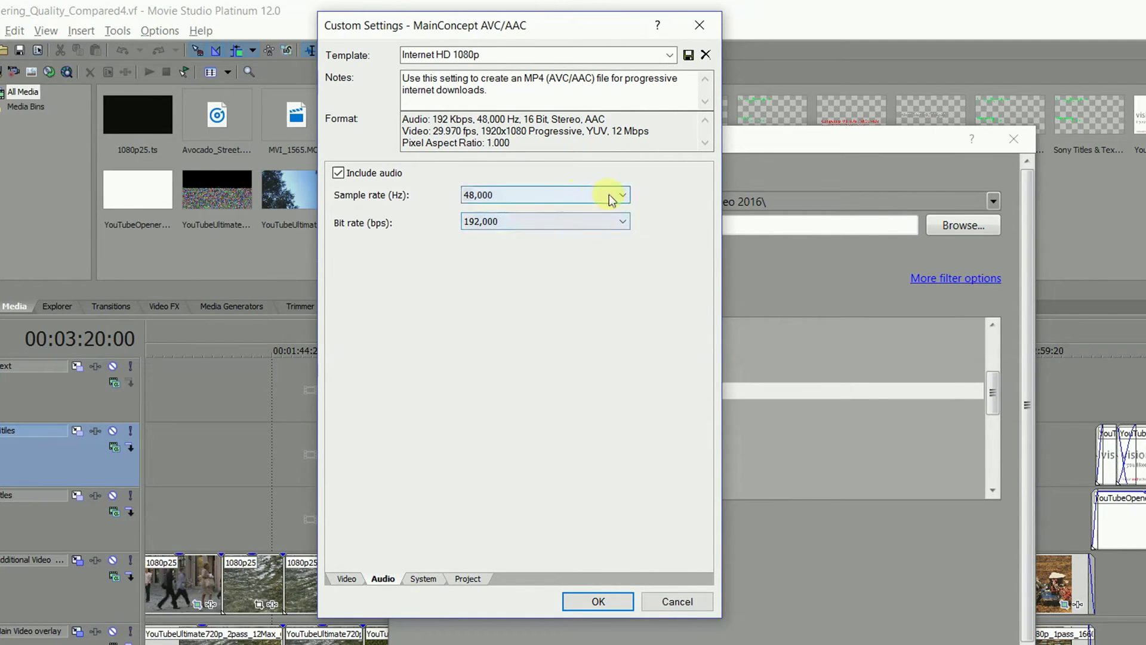
Step: Set the audio bit rate to 384,000 and check GPU availability in System settings
{"action": "left_click", "coordinate": [624, 220]}
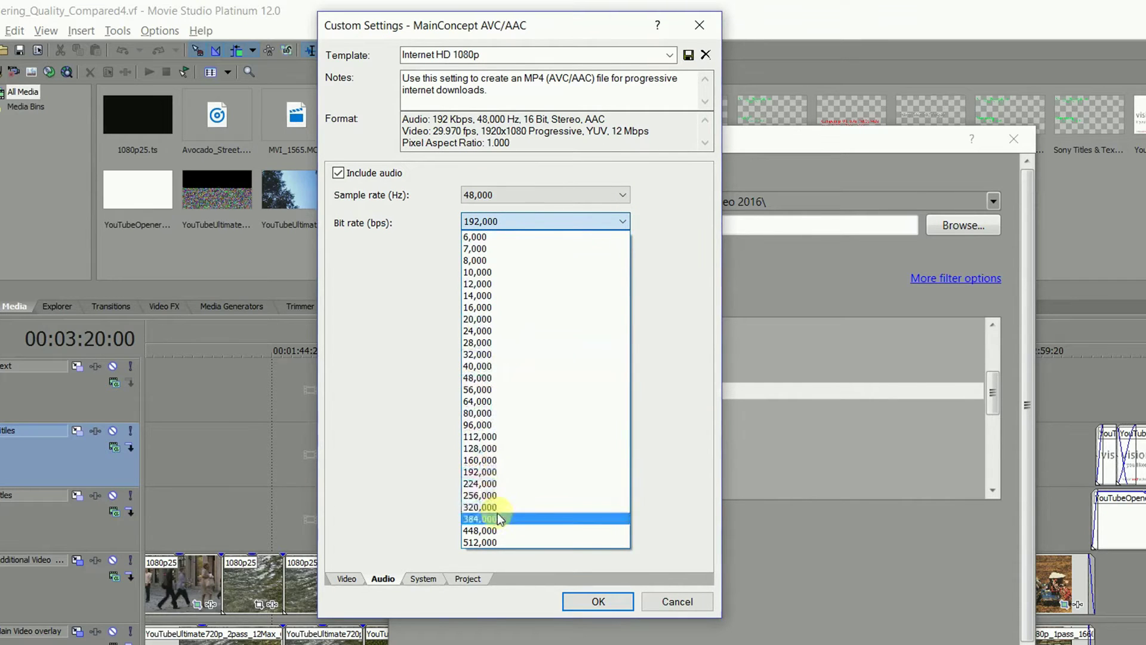
{"action": "left_click", "coordinate": [494, 519]}
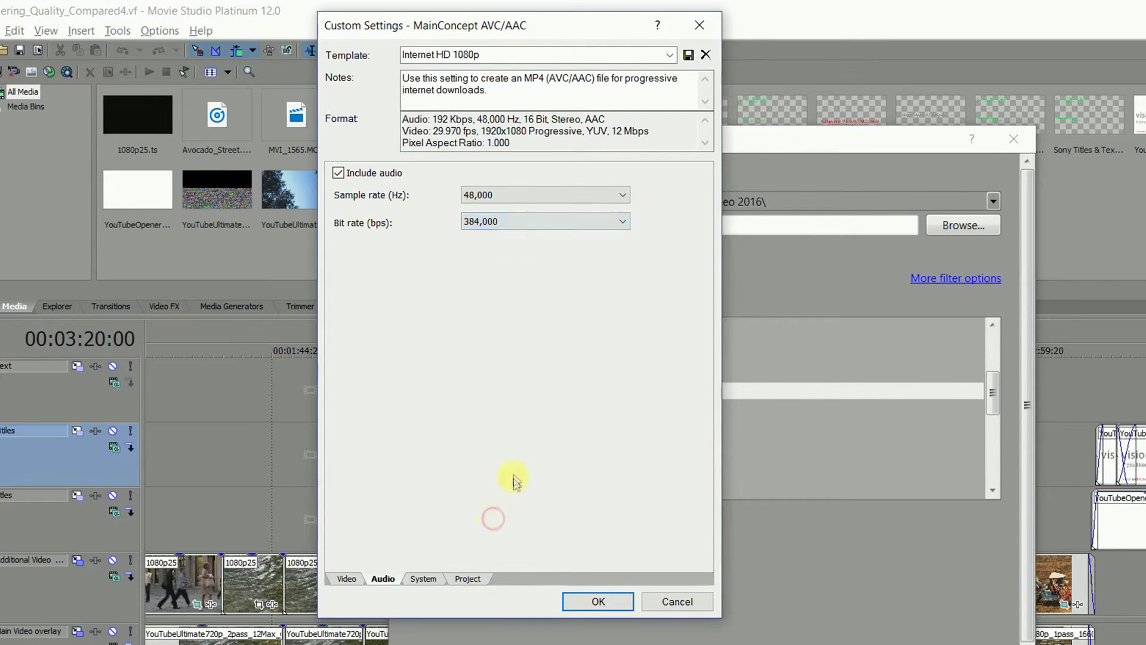
{"action": "left_click", "coordinate": [419, 580]}
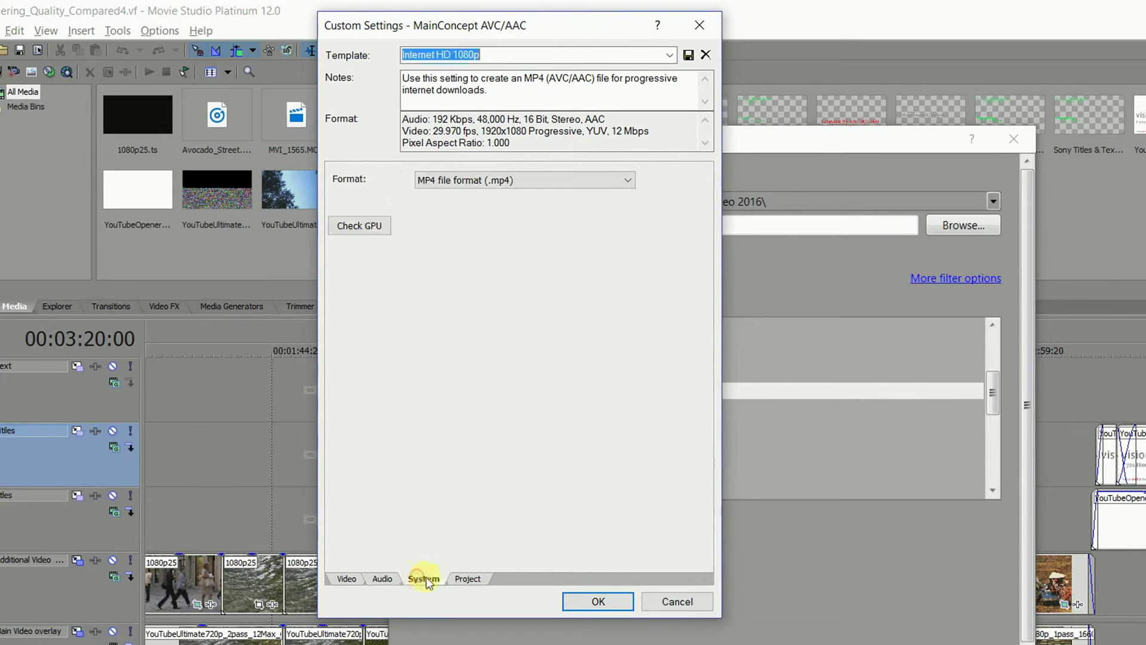
{"action": "left_click", "coordinate": [366, 230]}
Step: Use OpenCL encoding and save the template as 'HD 1080p ultimate'
{"action": "left_click", "coordinate": [346, 578]}
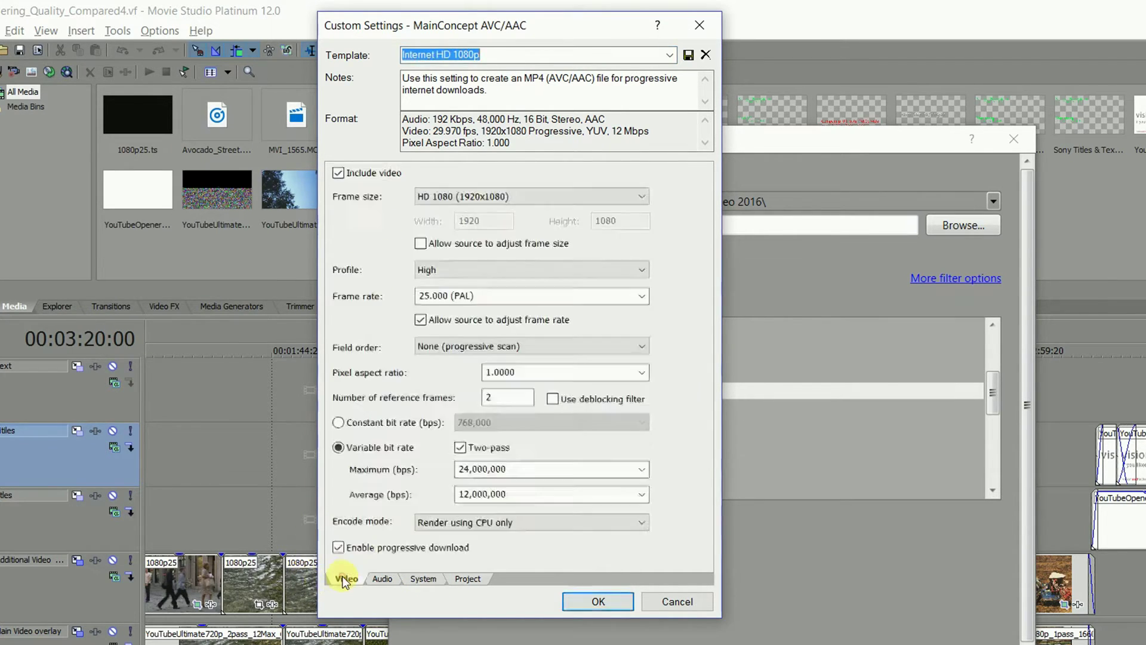
{"action": "scroll", "coordinate": [583, 528], "scroll_direction": "down", "scroll_amount": 1}
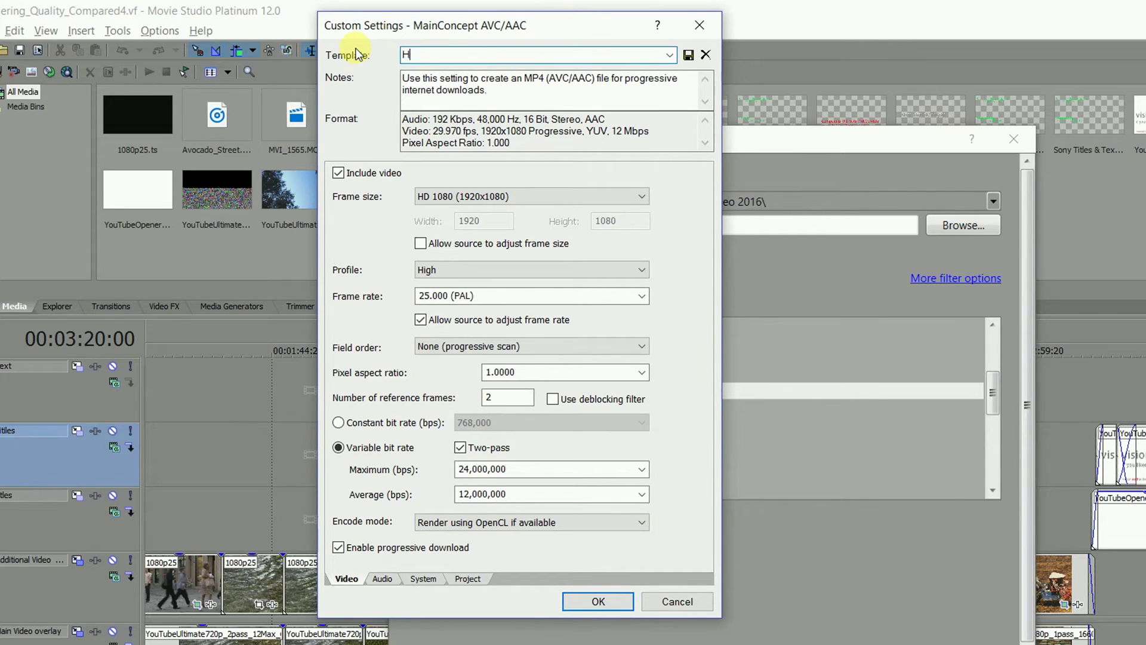
{"action": "type", "text": "HD 1080p ultimate"}
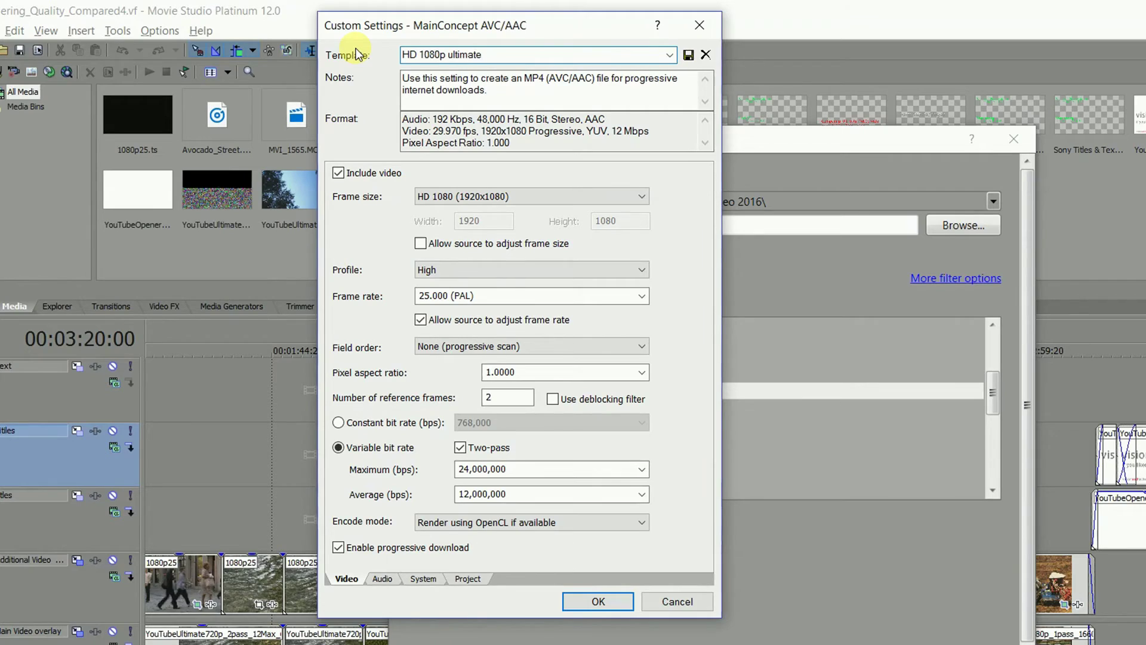
{"action": "left_click", "coordinate": [600, 603]}
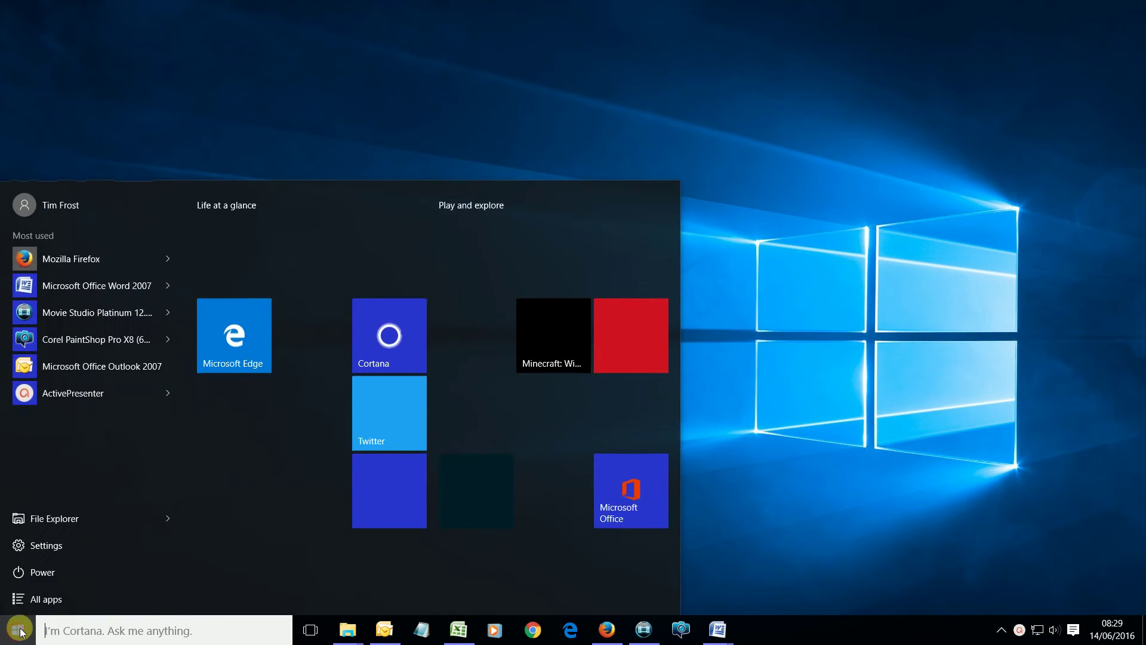
Step: Set the plugged-in sleep timeout to Never in Power & sleep, then close Settings
{"action": "left_click", "coordinate": [41, 551]}
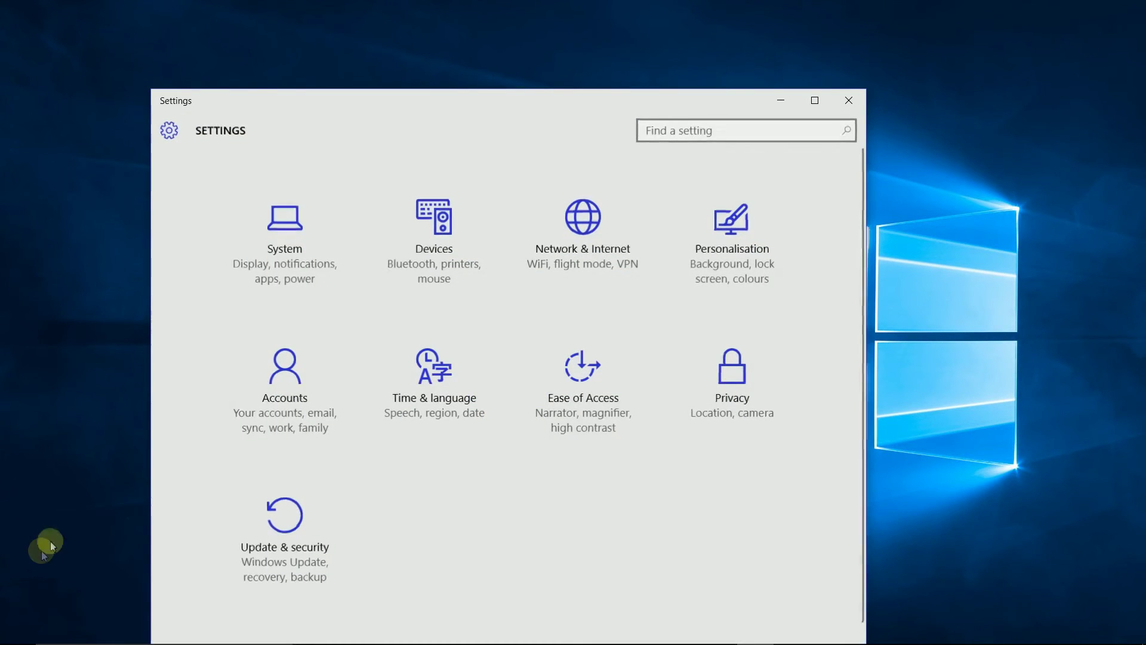
{"action": "left_click", "coordinate": [266, 270]}
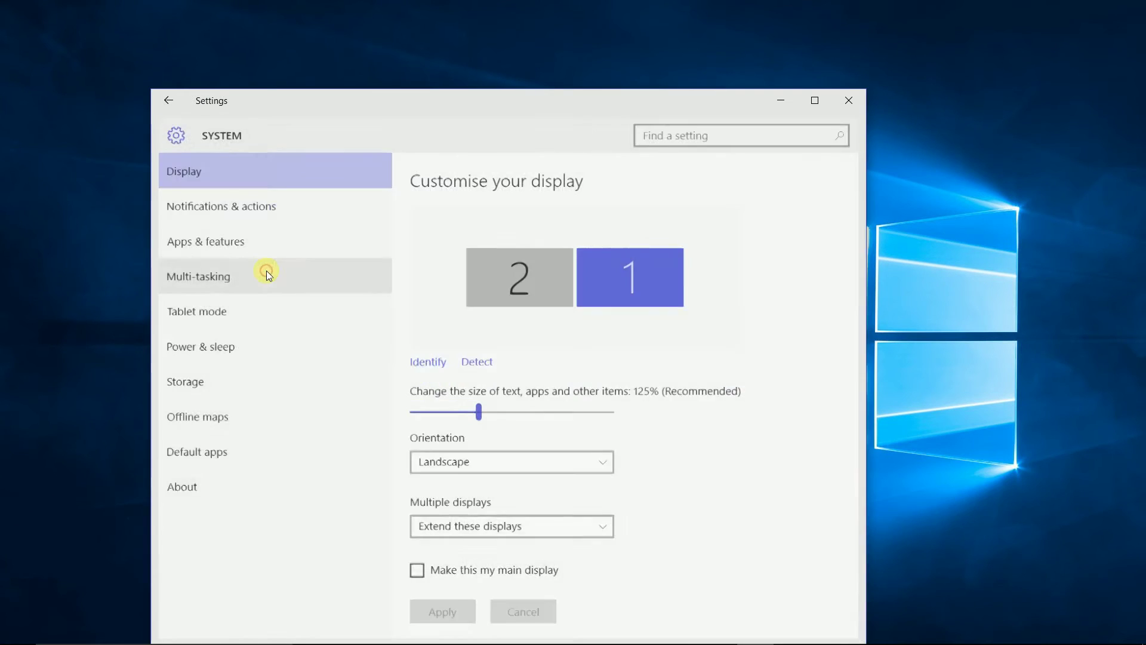
{"action": "left_click", "coordinate": [234, 345]}
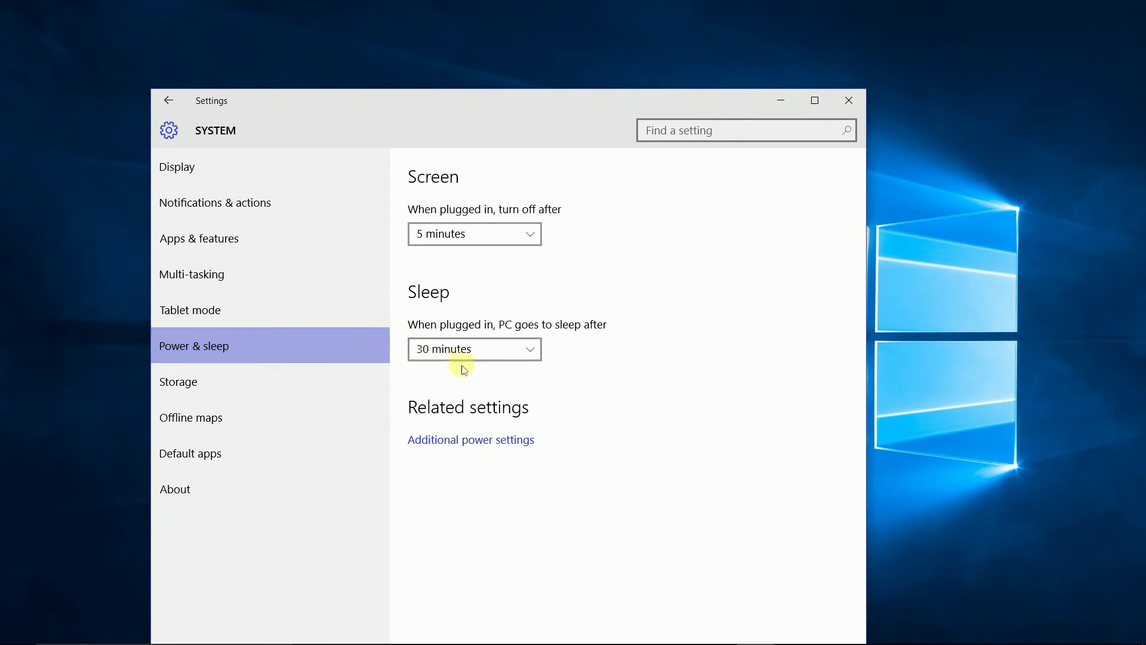
{"action": "left_click", "coordinate": [529, 350]}
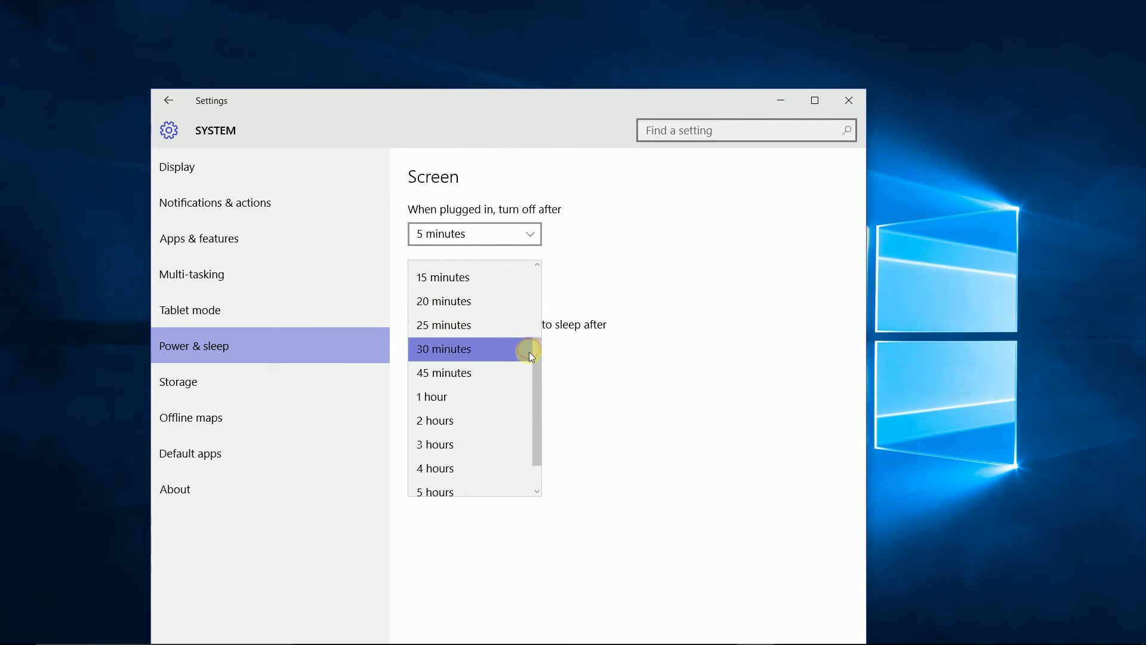
{"action": "scroll", "coordinate": [534, 394], "scroll_direction": "down", "scroll_amount": 1}
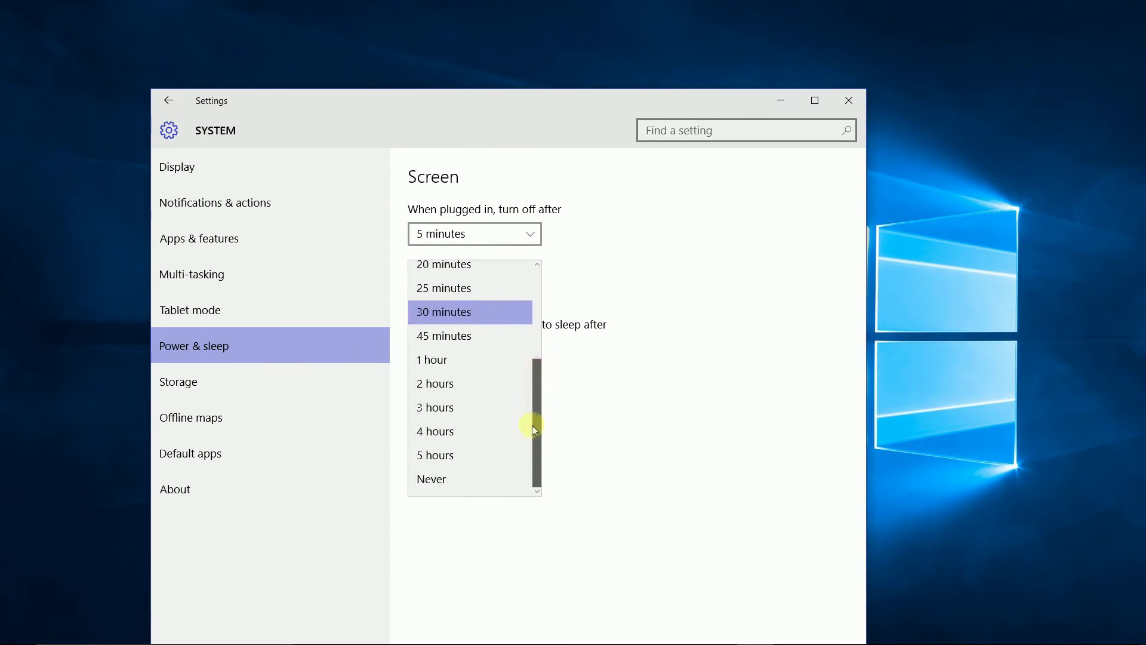
{"action": "left_click", "coordinate": [510, 477]}
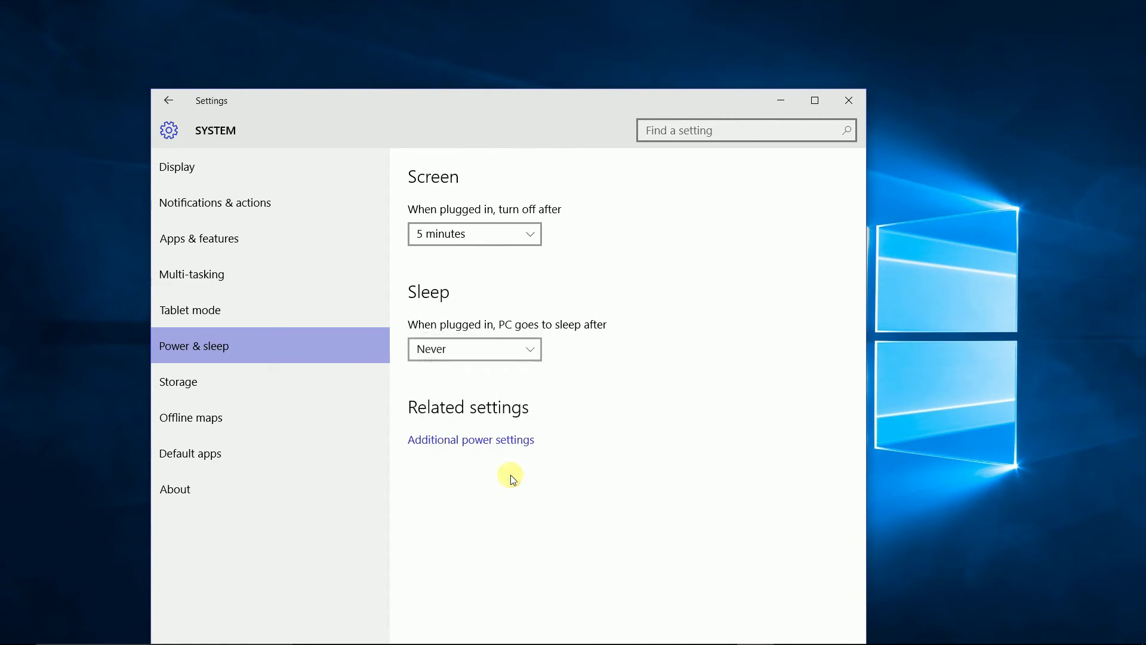
{"action": "left_click", "coordinate": [848, 102]}
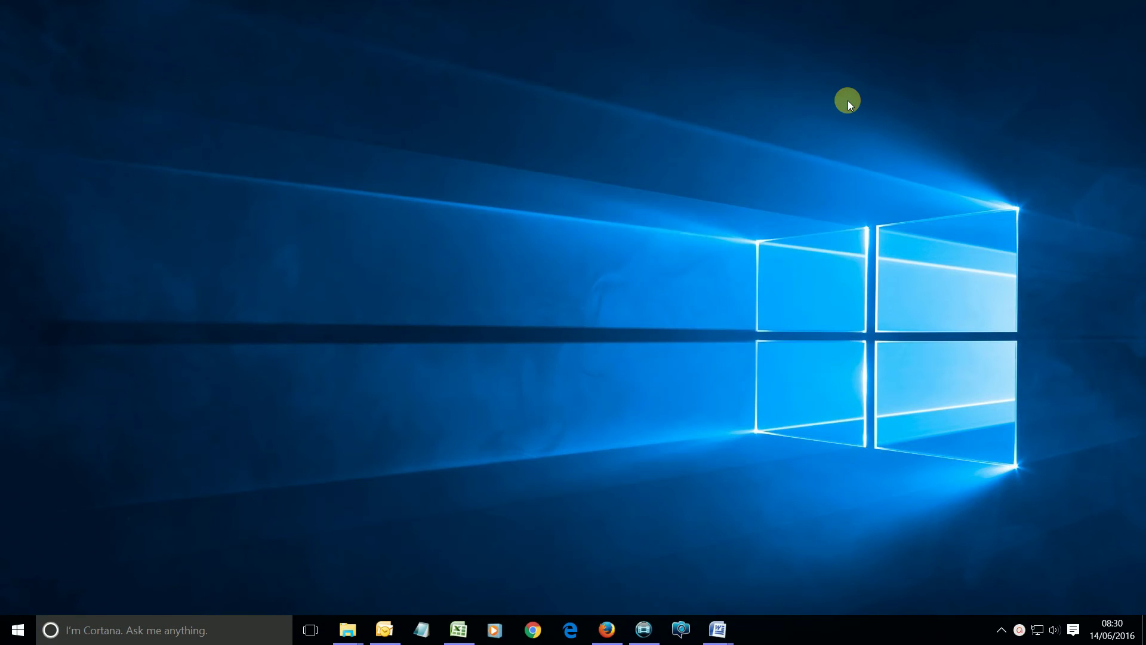